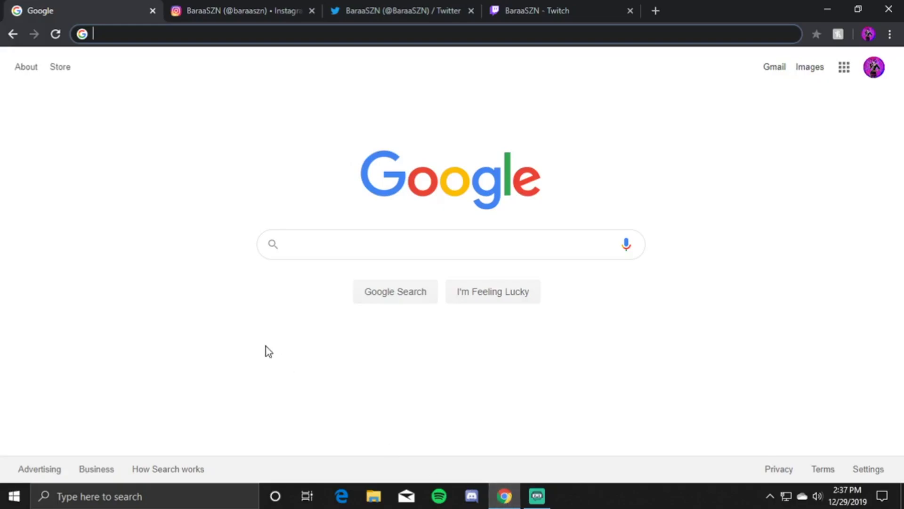
type("sc")
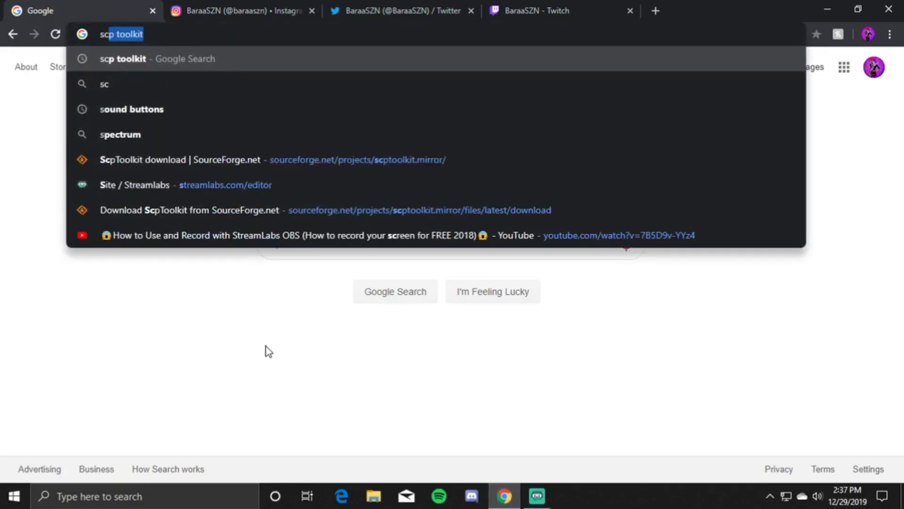
type("p")
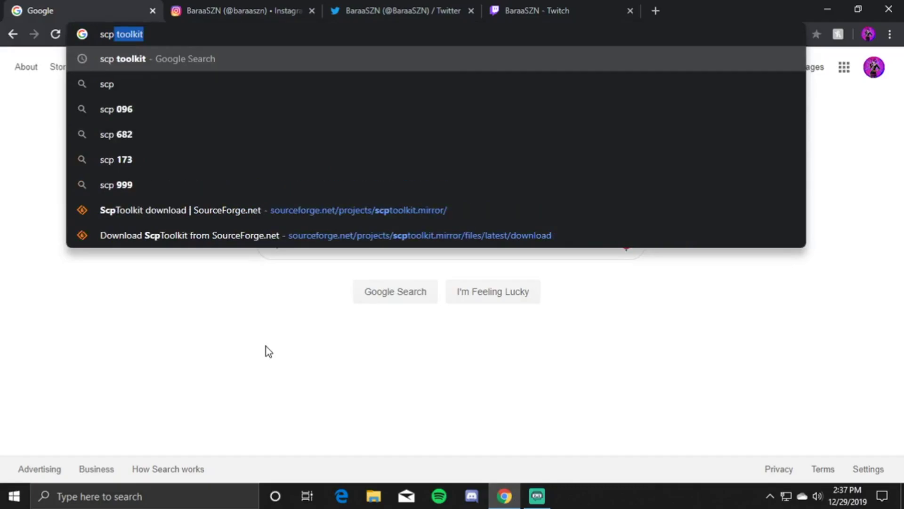
- Search 'scp toolkit' in Chrome and open the ScpToolkit SourceForge download page
key("Return")
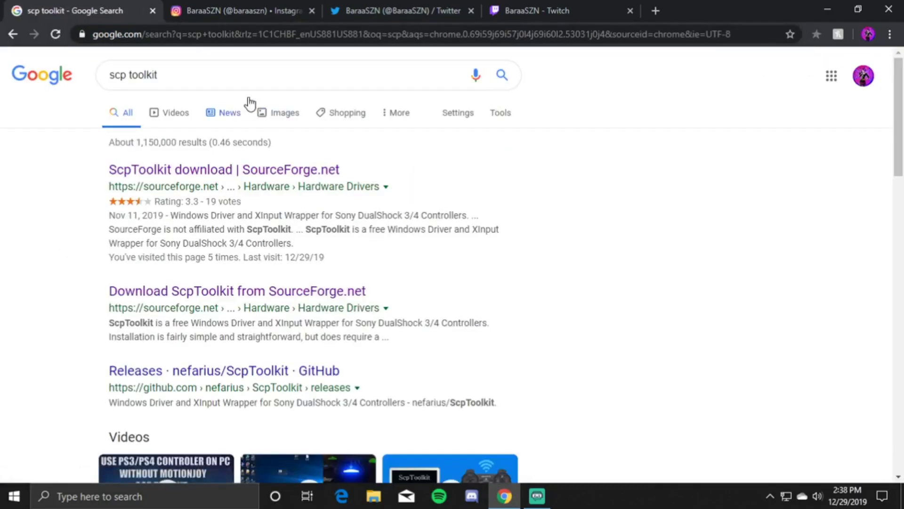
left_click(285, 173)
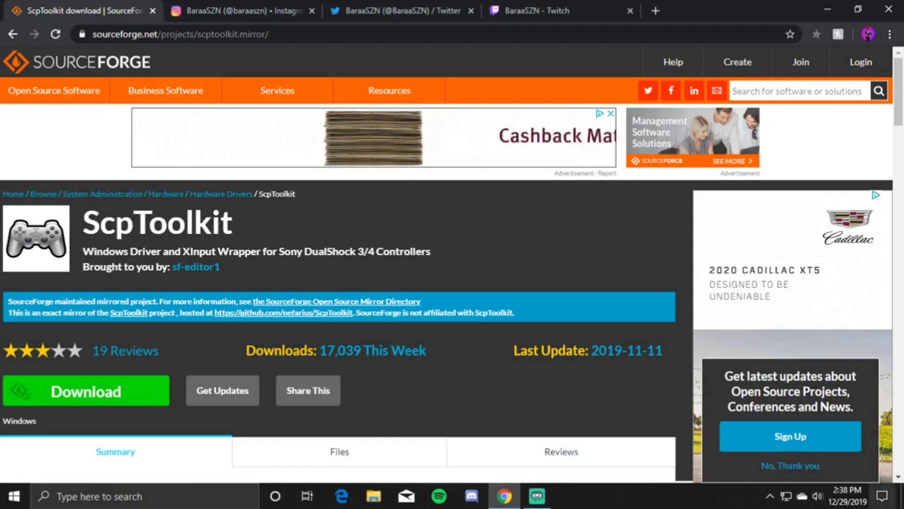
- Minimize Chrome and launch the ScpToolkit Driver Installer from its desktop shortcut
left_click(901, 498)
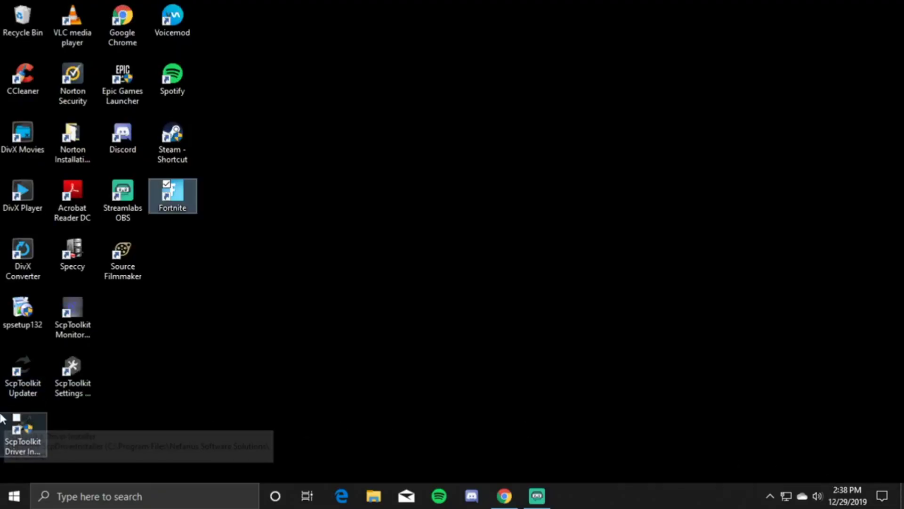
left_click(22, 433)
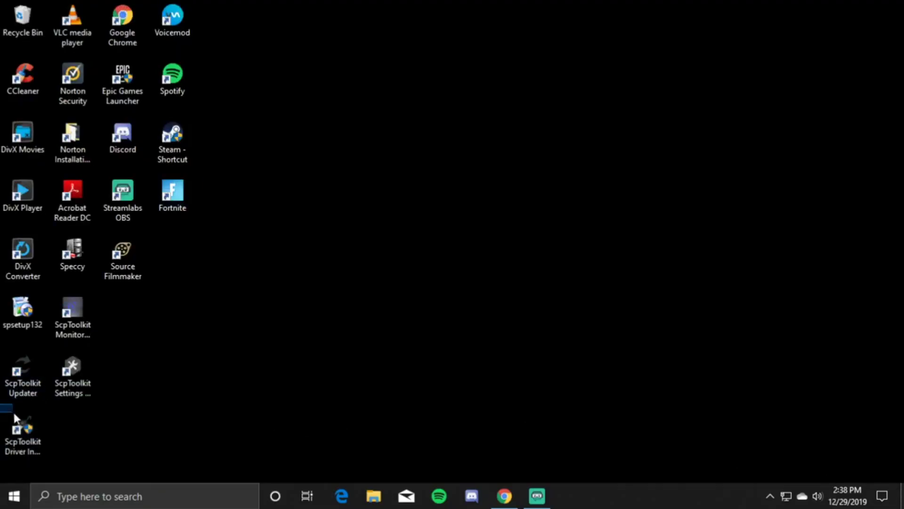
left_click(473, 437)
double_click(30, 430)
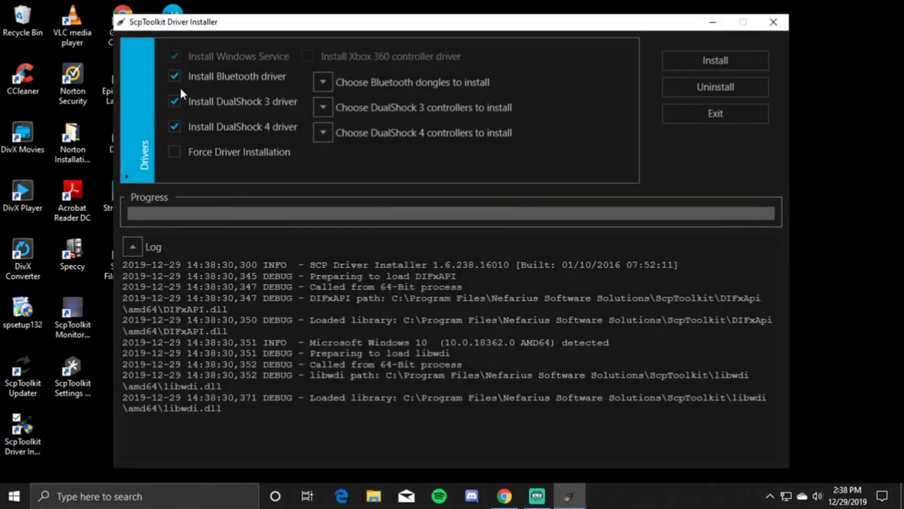
- Disable Bluetooth and DualShock 3 drivers, enable Force Driver Installation, expand the DualShock 4 list
left_click(174, 76)
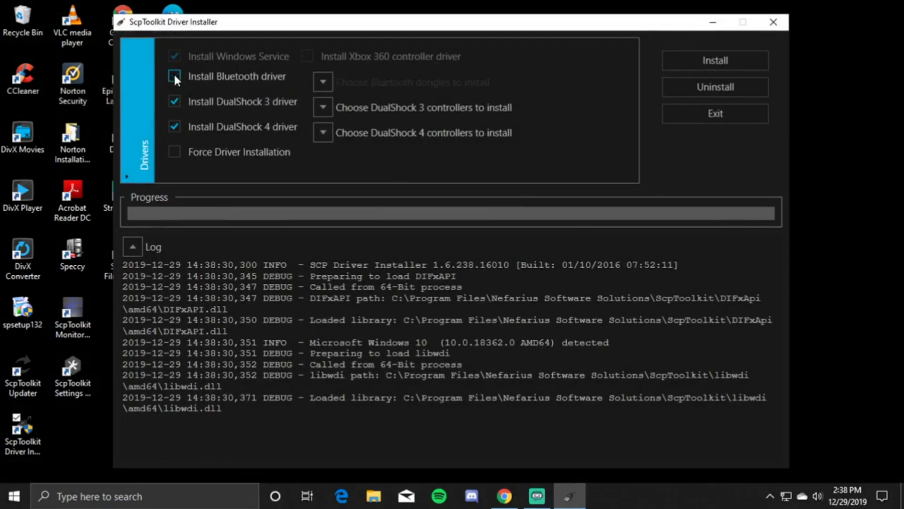
left_click(175, 101)
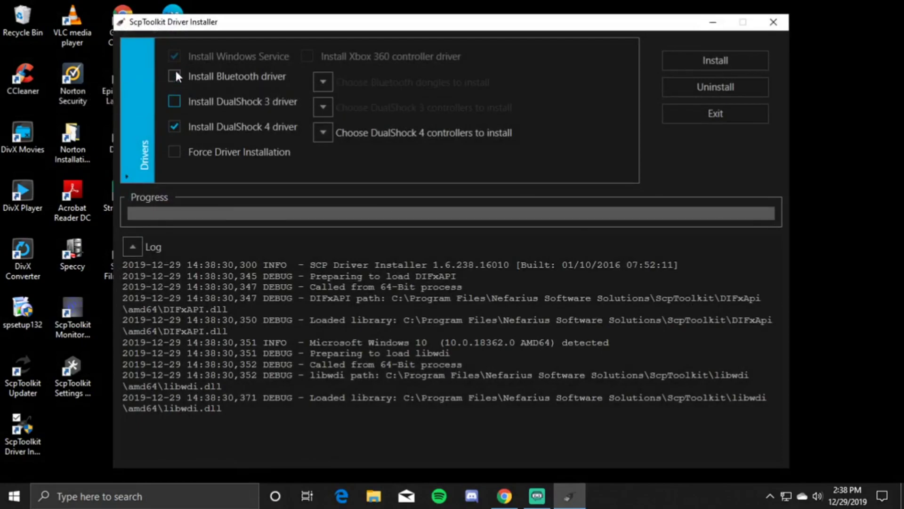
left_click(174, 151)
left_click(321, 132)
scroll(397, 154, "up", 2)
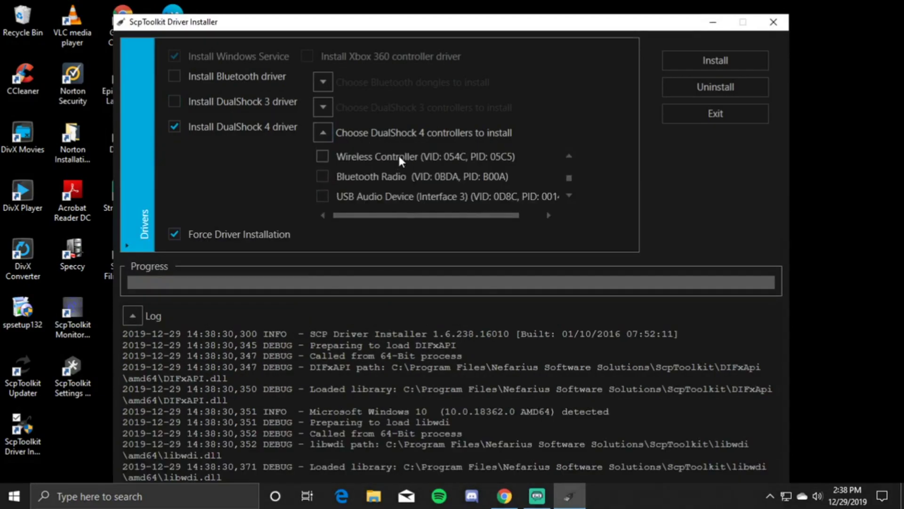
scroll(410, 166, "down", 3)
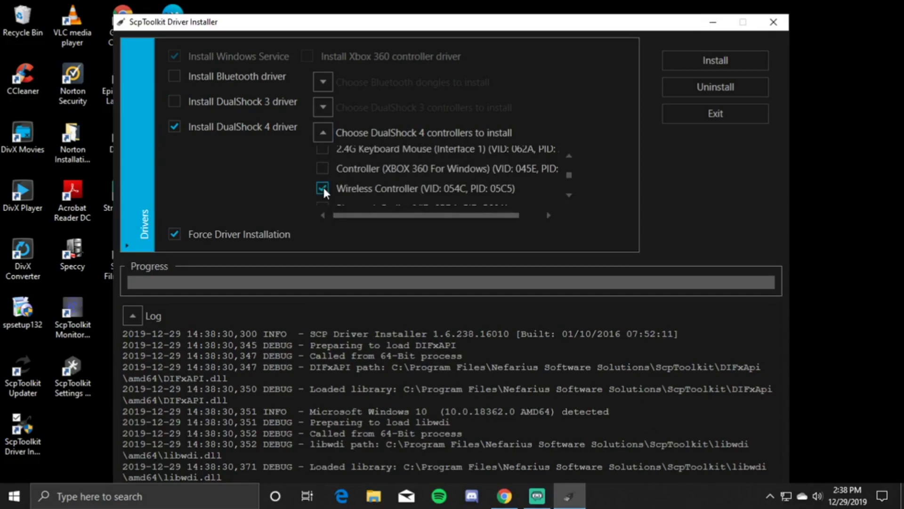
scroll(433, 172, "up", 2)
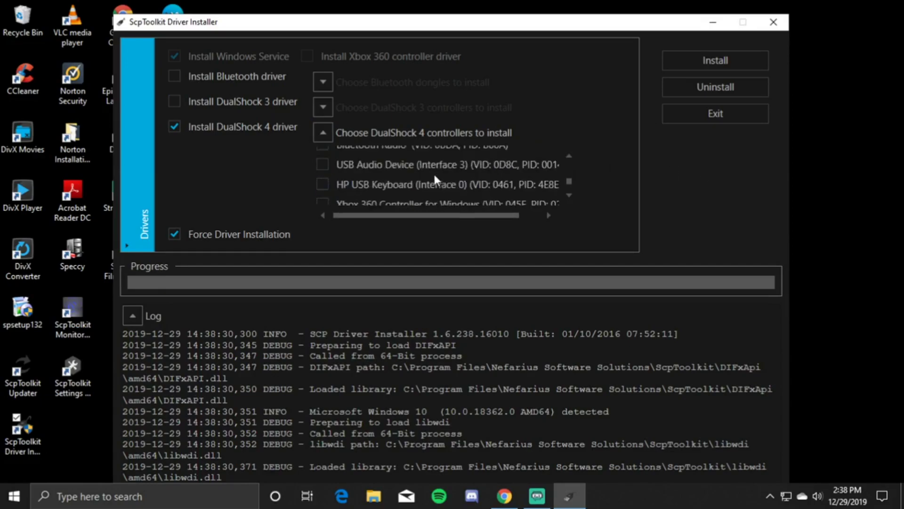
scroll(445, 165, "up", 2)
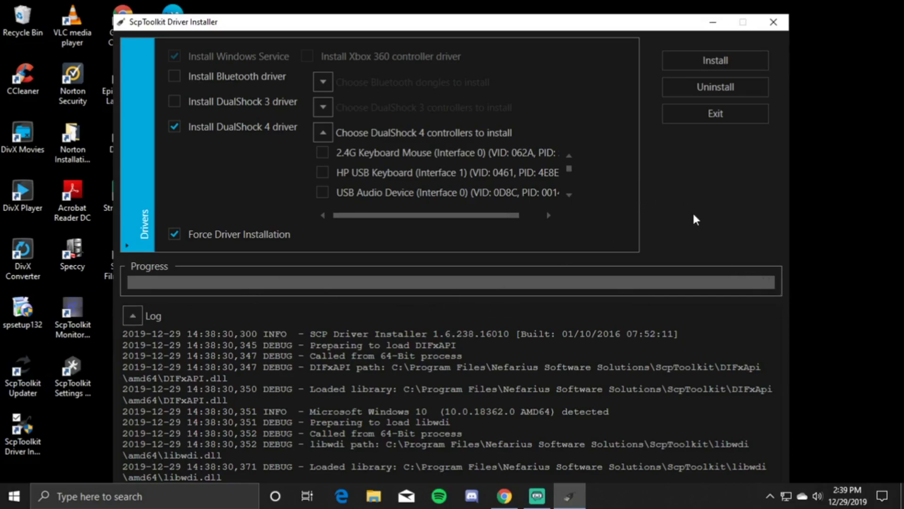
- Relaunch the installer, redo the DualShock 4-only forced setup, then close it to the desktop
left_click(775, 22)
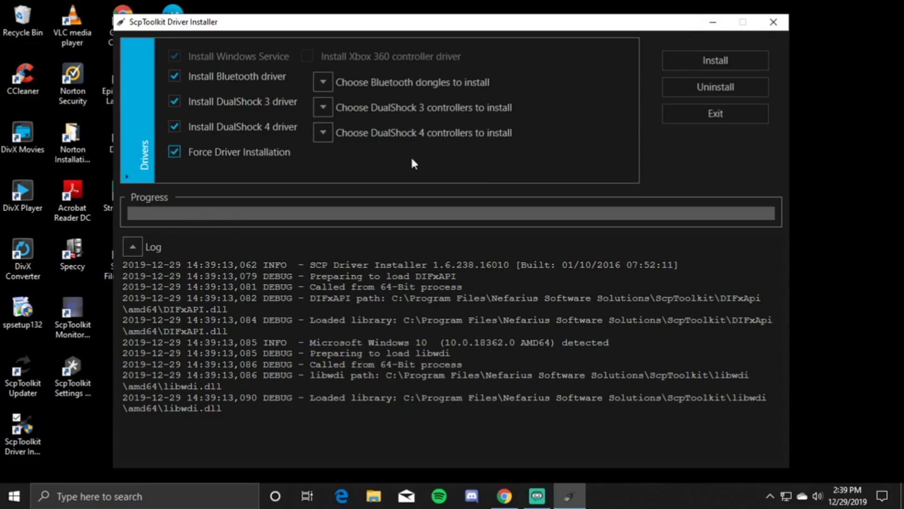
left_click(175, 100)
left_click(175, 76)
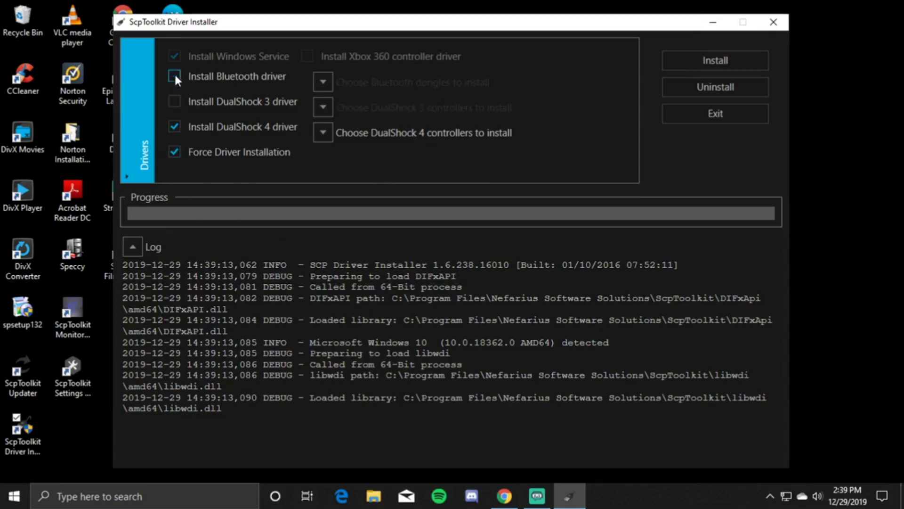
left_click(323, 133)
scroll(407, 180, "down", 1)
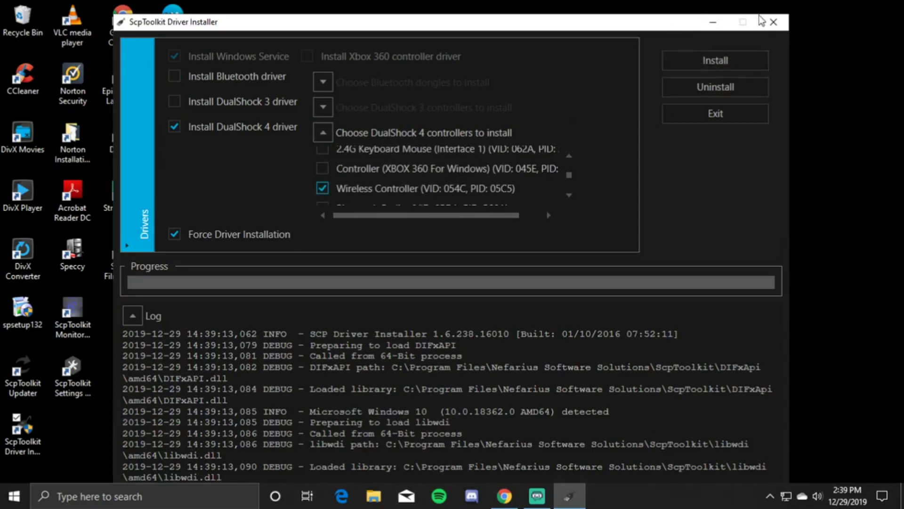
left_click(774, 22)
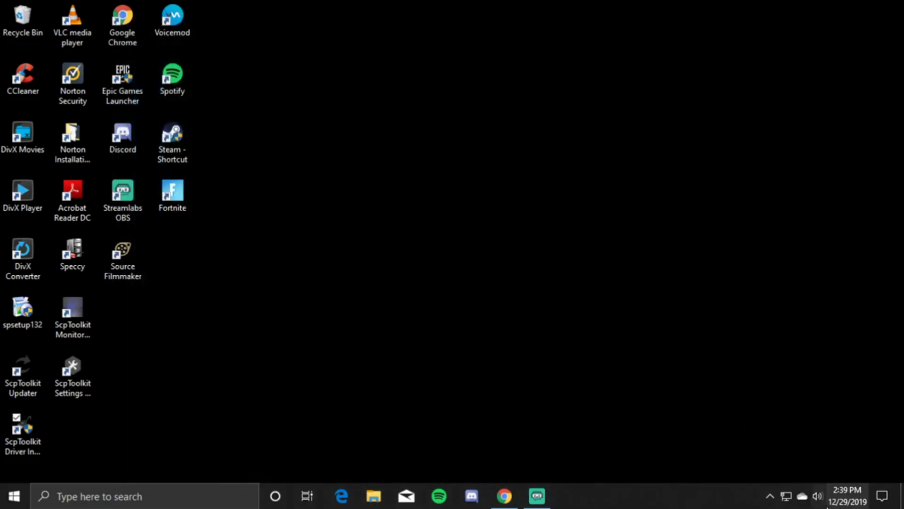
- Open Sound settings from the taskbar and keep the Realtek speakers as the output device
right_click(819, 497)
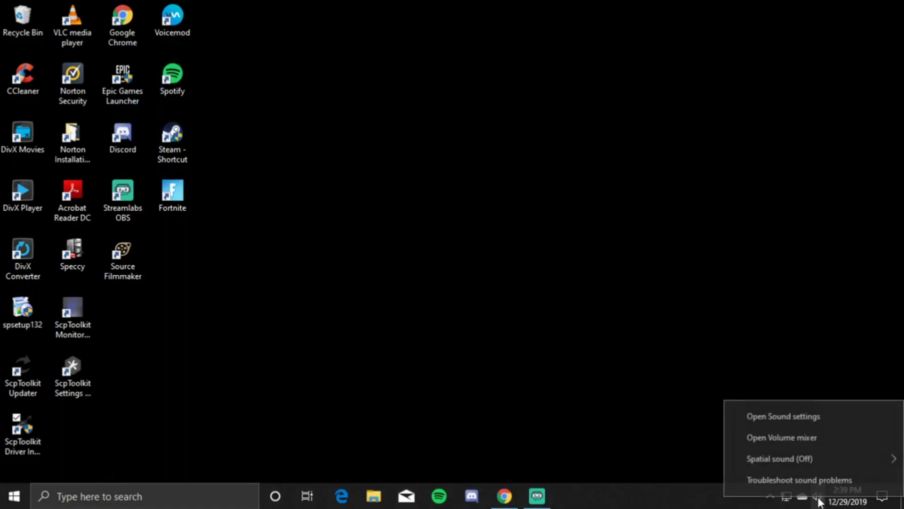
left_click(812, 417)
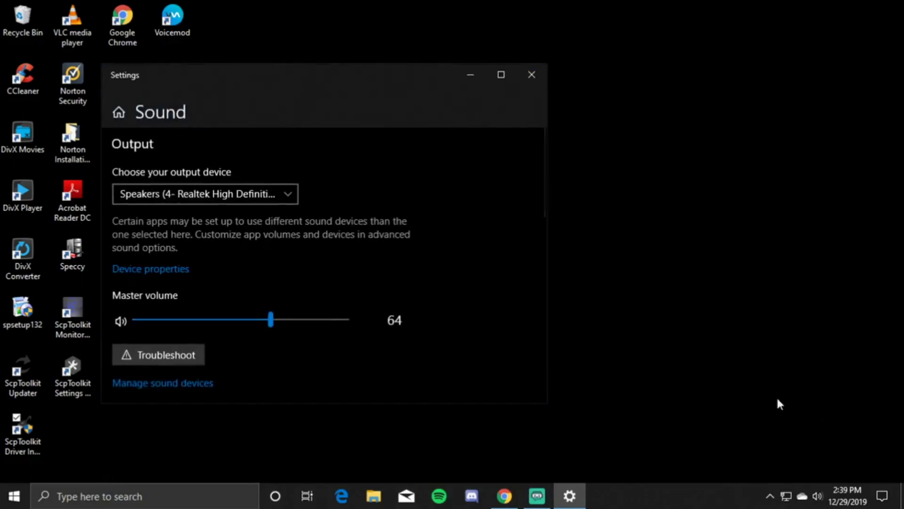
left_click(189, 192)
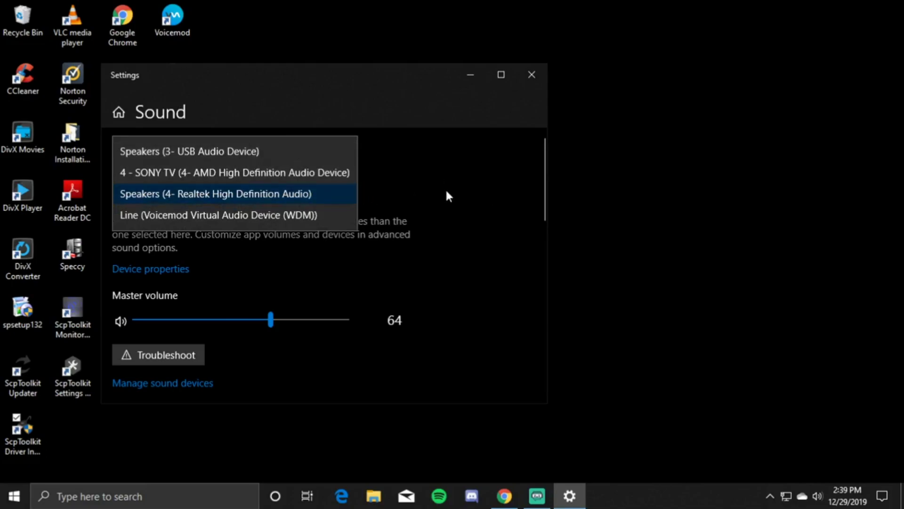
left_click(433, 172)
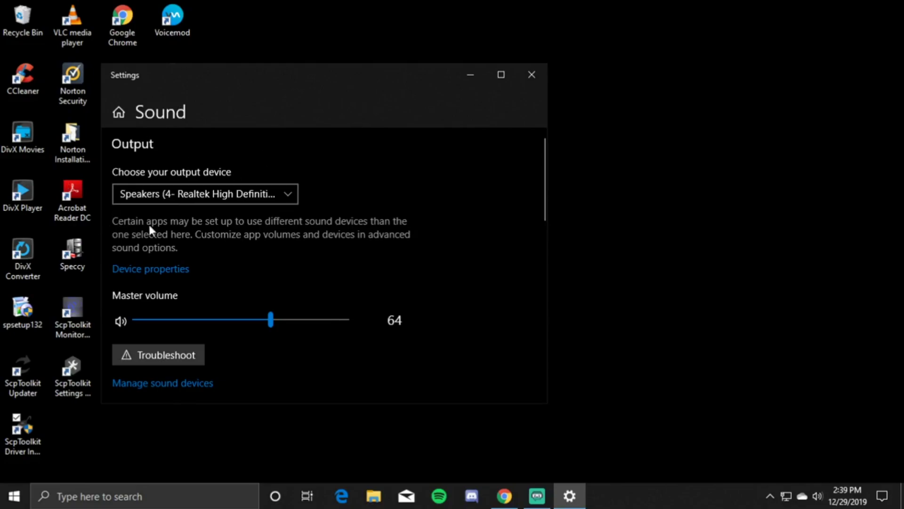
left_click(211, 193)
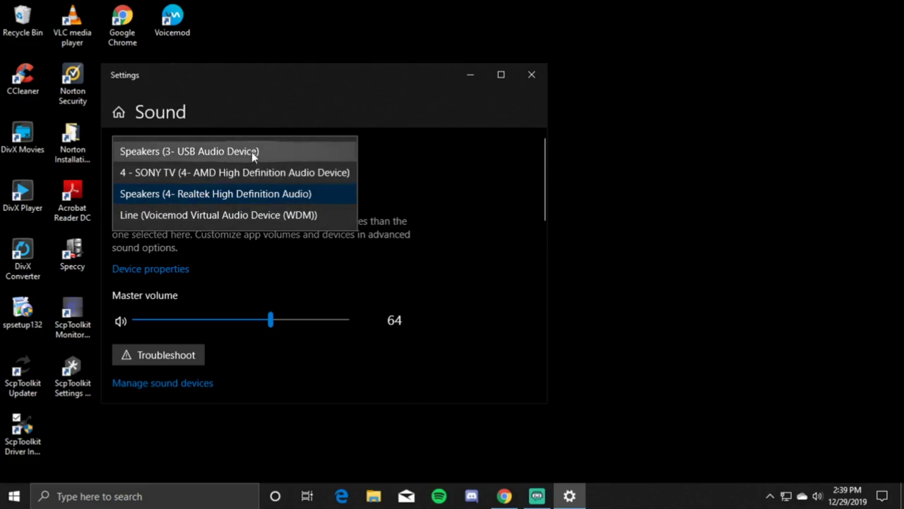
left_click(418, 154)
scroll(191, 249, "down", 3)
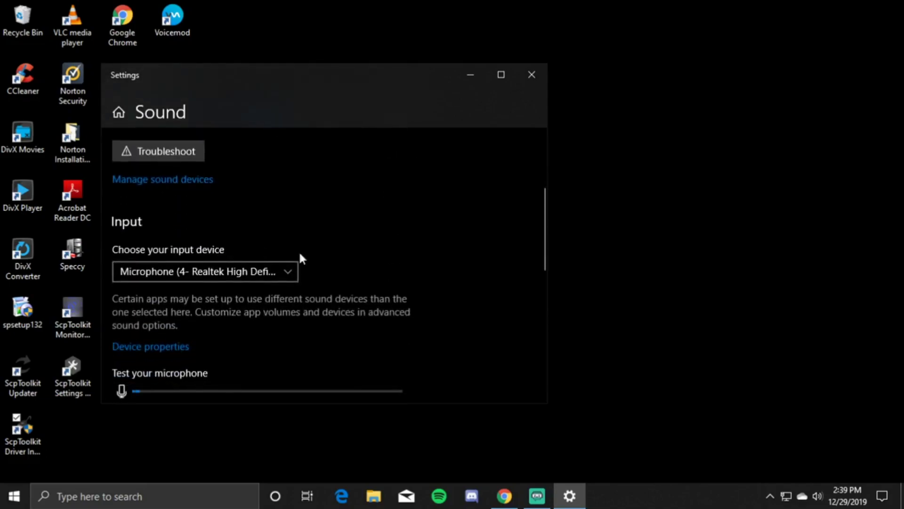
- Keep the Realtek microphone as the input device and close Sound settings
left_click(184, 271)
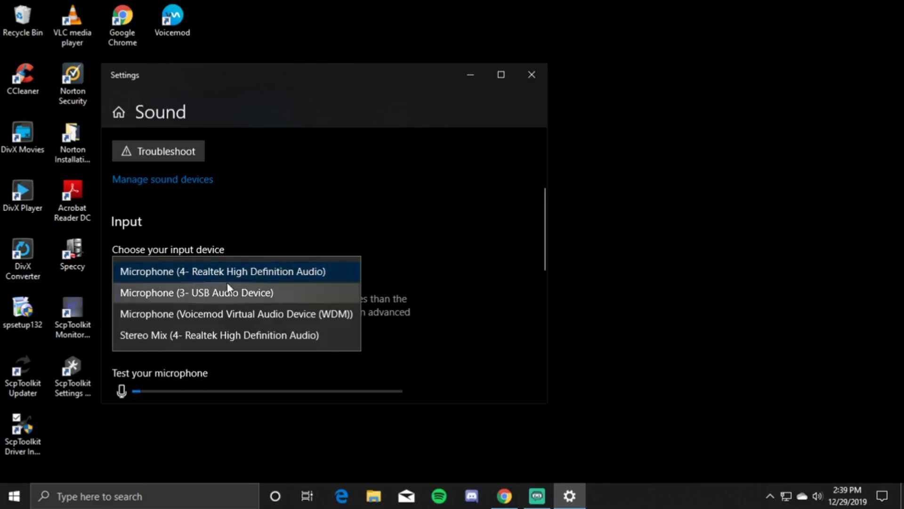
left_click(491, 269)
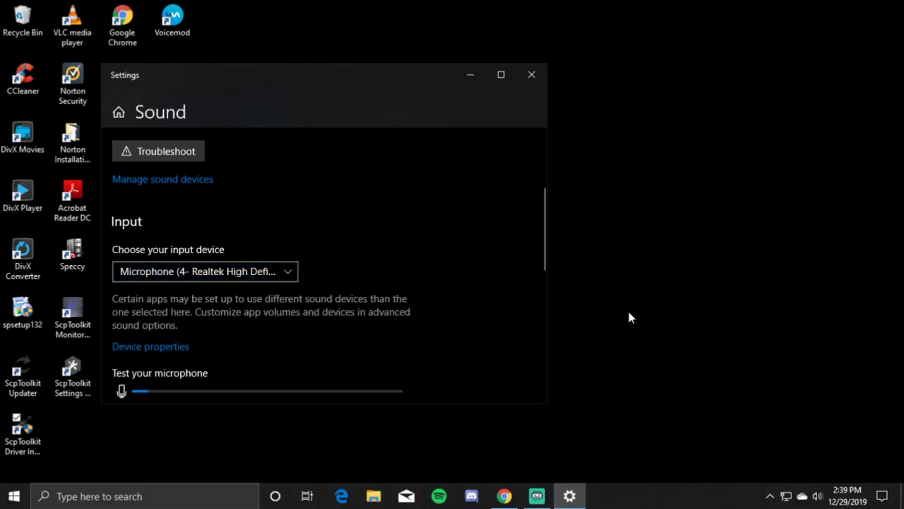
scroll(362, 293, "down", 3)
scroll(334, 283, "down", 2)
scroll(212, 269, "up", 2)
scroll(170, 276, "up", 1)
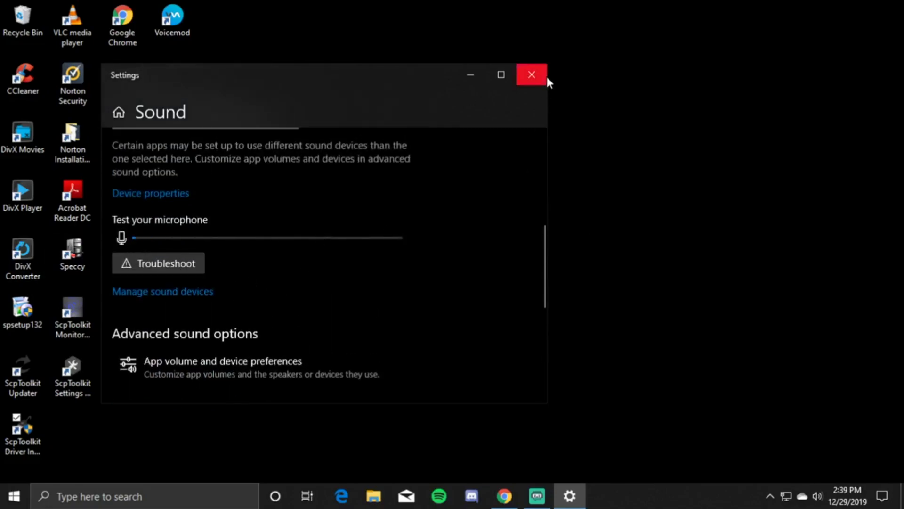
left_click(531, 74)
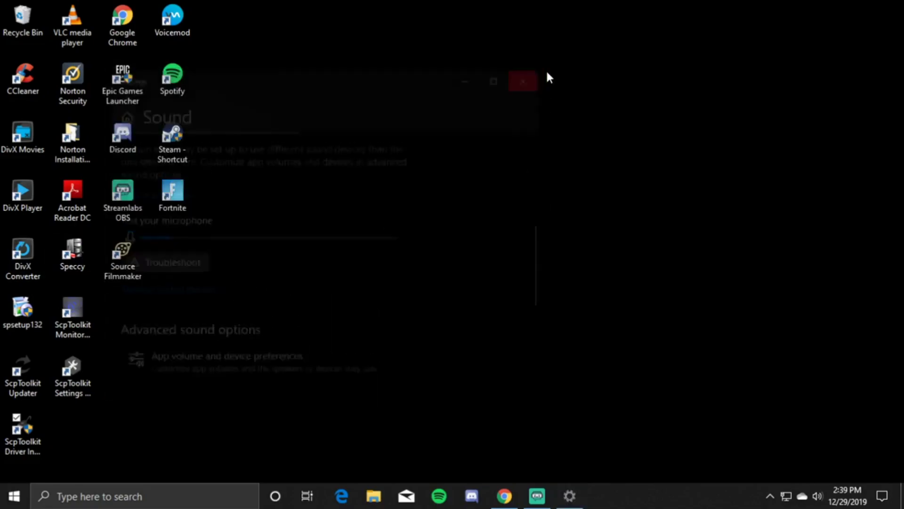
- Launch Fortnite from the desktop and bring Chrome back up while it loads
double_click(187, 192)
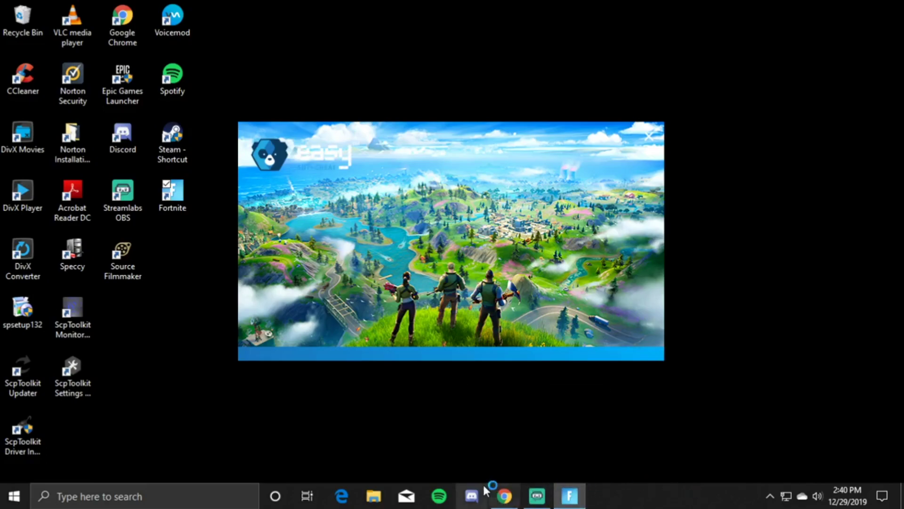
left_click(504, 497)
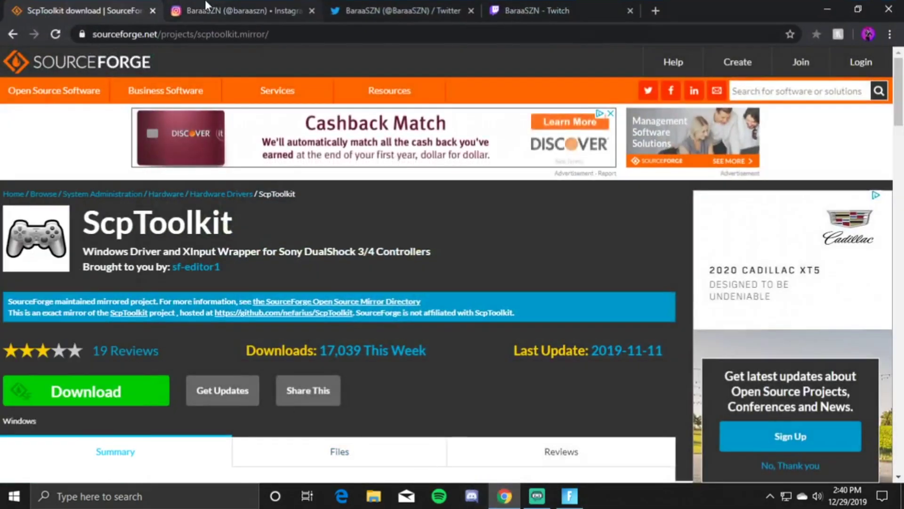
- Flip through the Instagram, Twitter and Twitch tabs, then minimize Chrome to the desktop
left_click(212, 11)
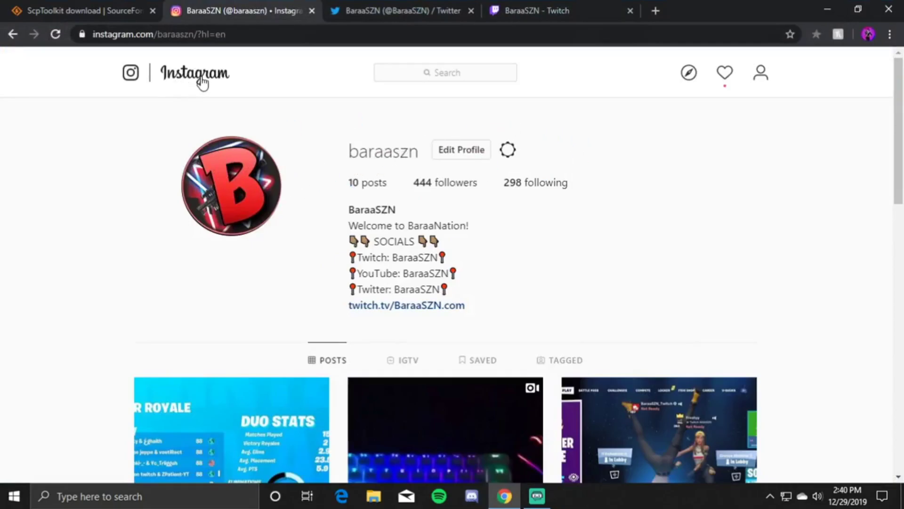
left_click(402, 11)
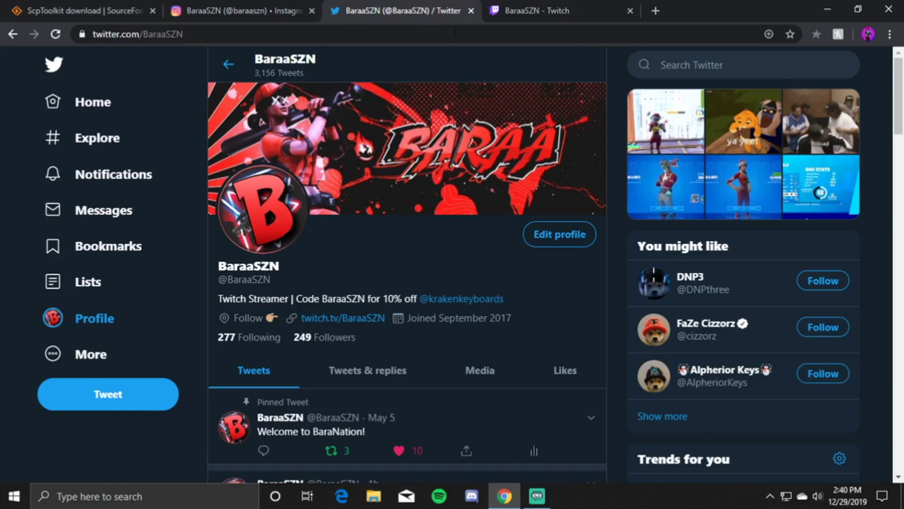
left_click(537, 10)
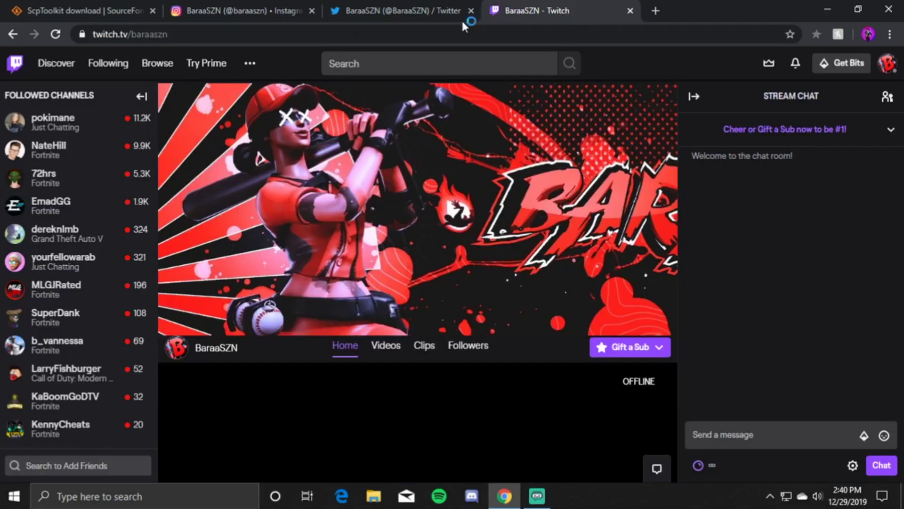
left_click(248, 10)
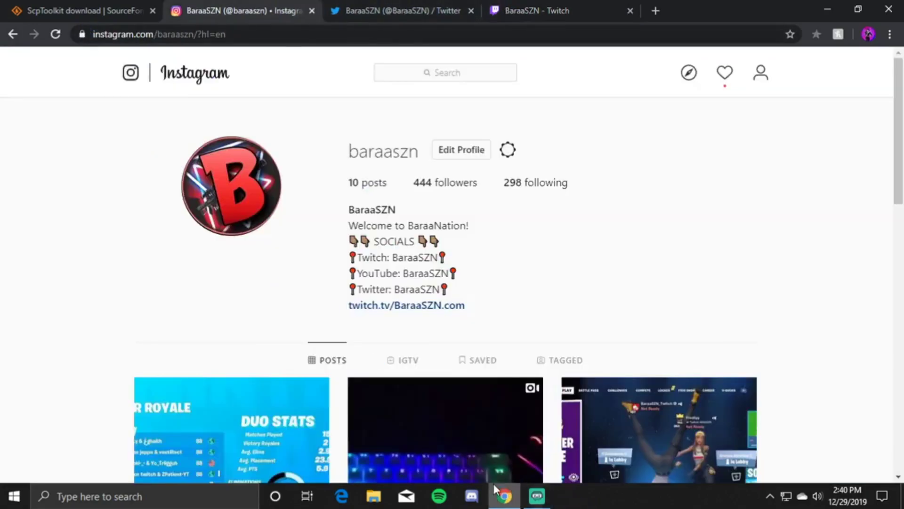
scroll(617, 289, "down", 1)
scroll(617, 289, "up", 1)
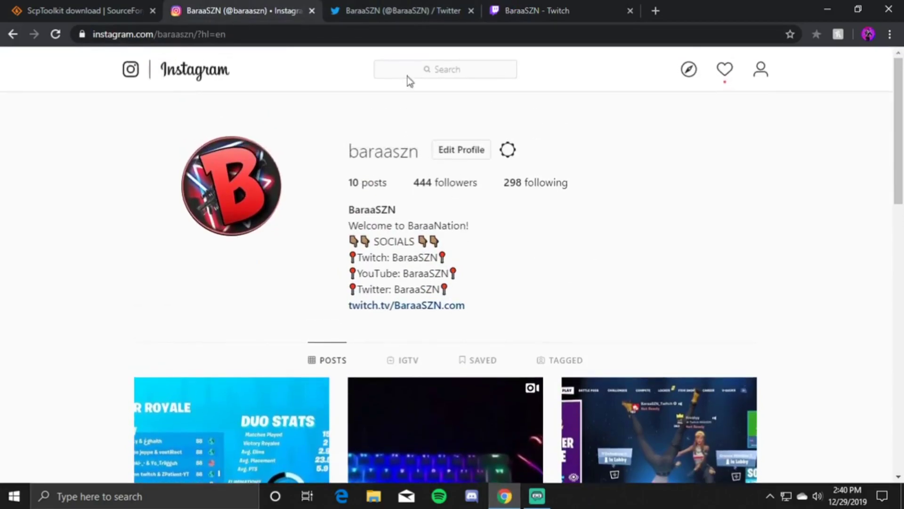
left_click(395, 10)
left_click(526, 10)
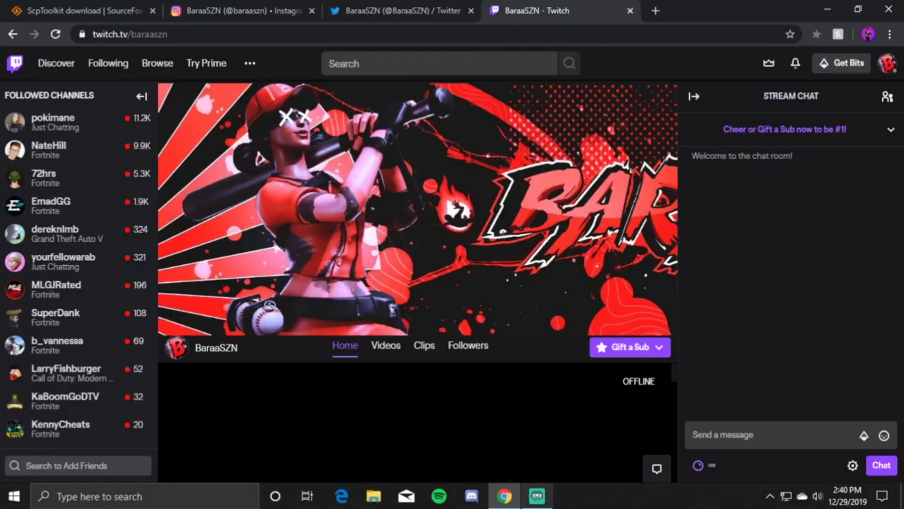
left_click(581, 500)
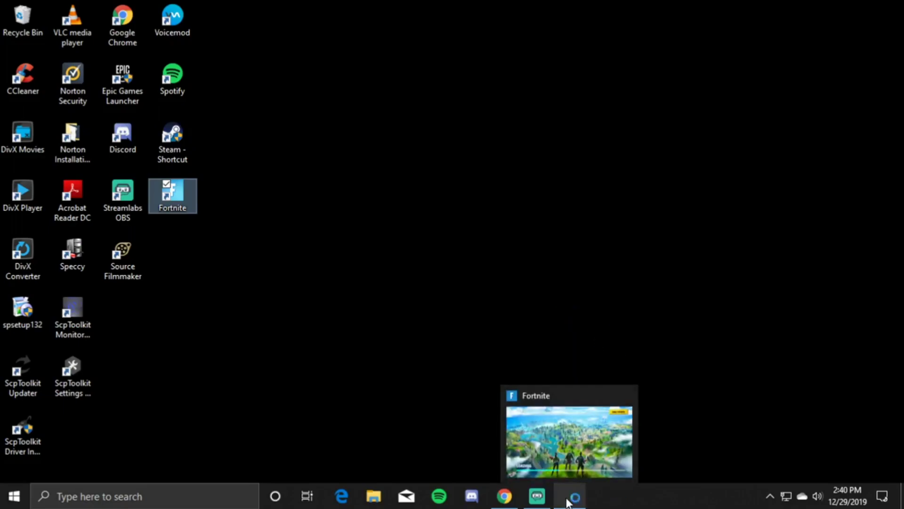
- Bring Fortnite forward and let it load to the Select a Game Mode screen
left_click(570, 496)
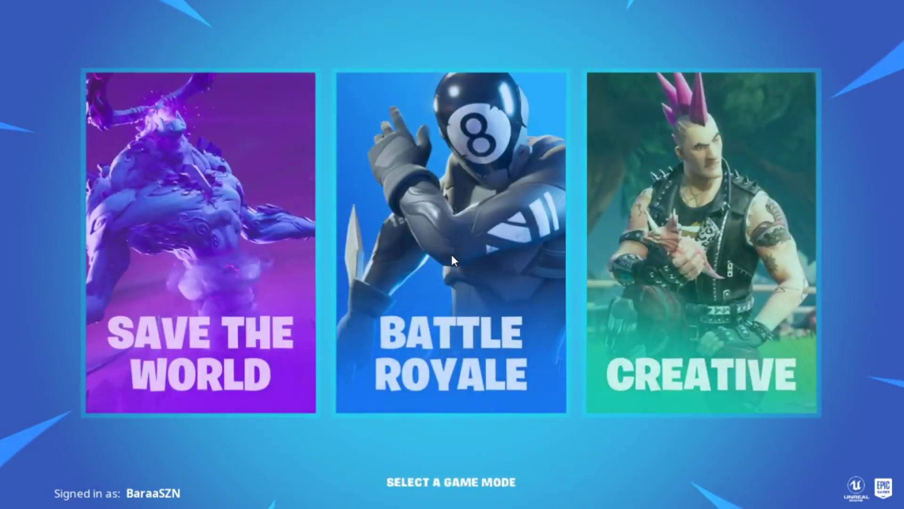
- Choose Battle Royale and load into the game
left_click(481, 418)
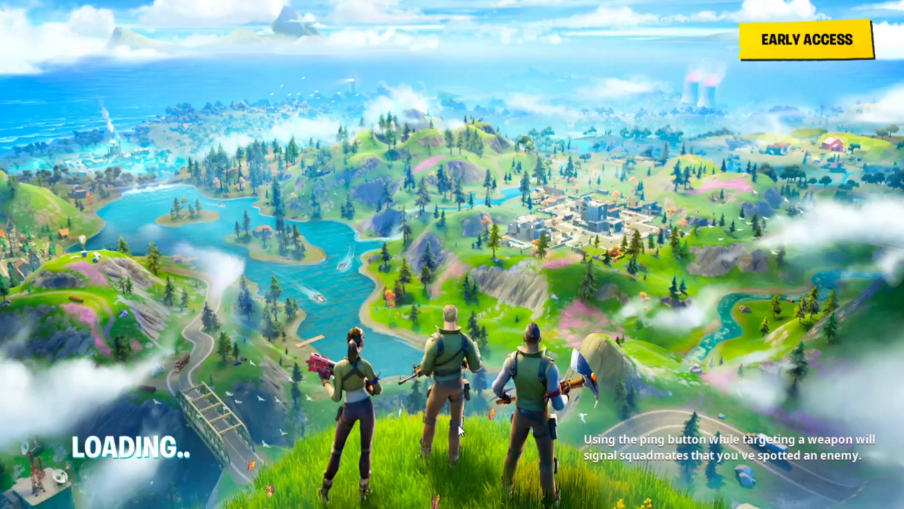